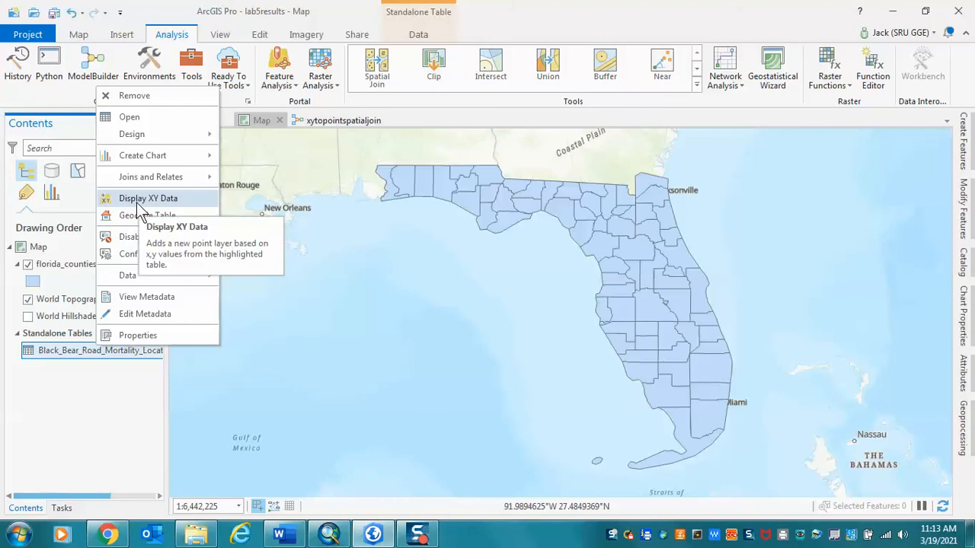
Step: Set up XY Table To Point for the black bear mortality table with X as the X field and Y as the Y field
click(137, 199)
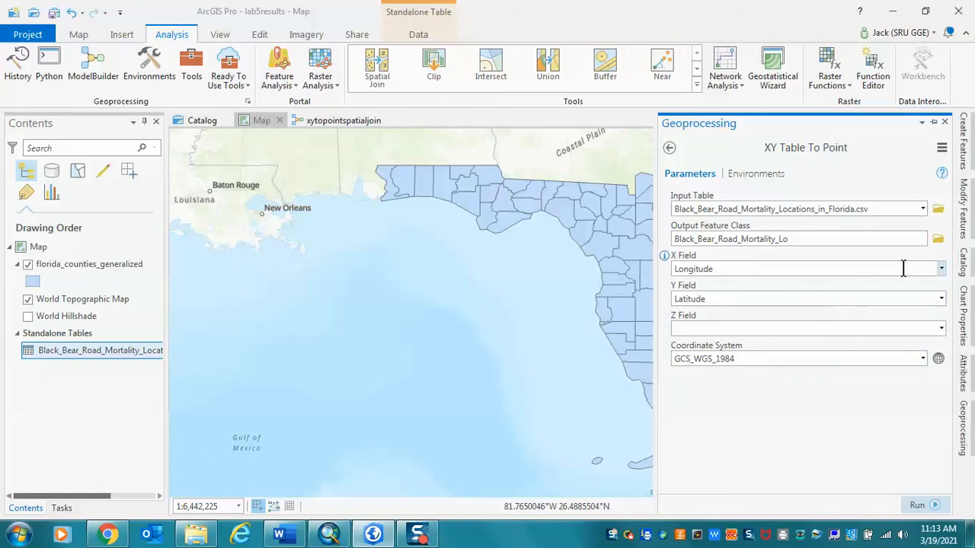
click(941, 269)
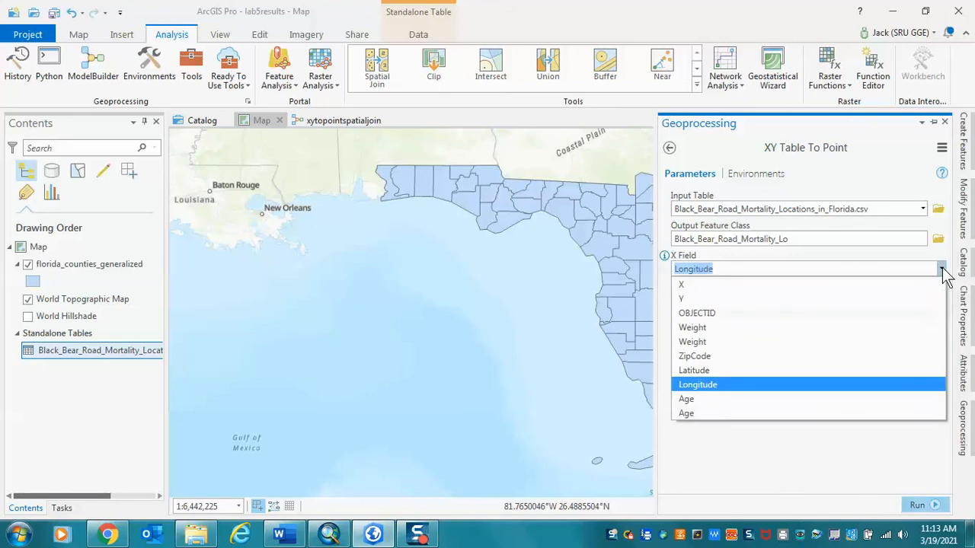
click(848, 287)
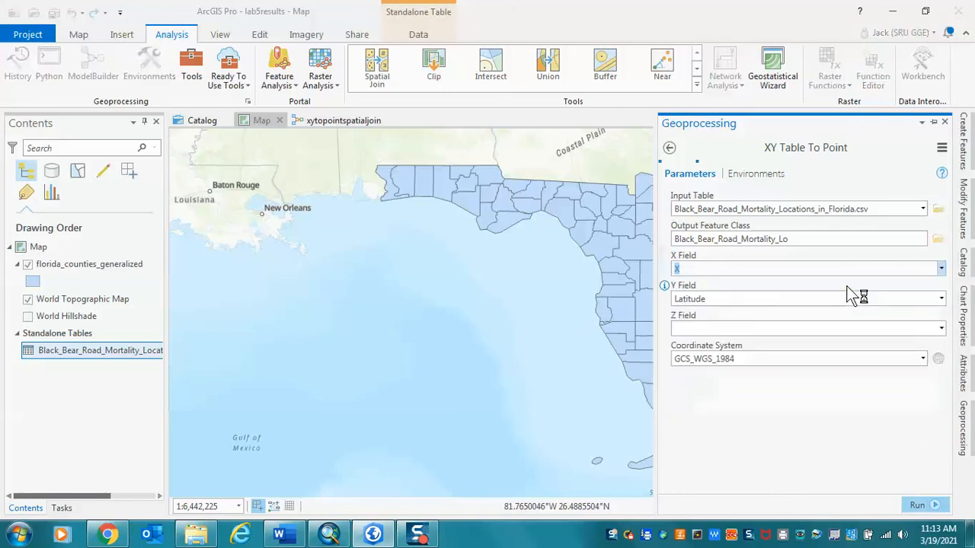
click(941, 299)
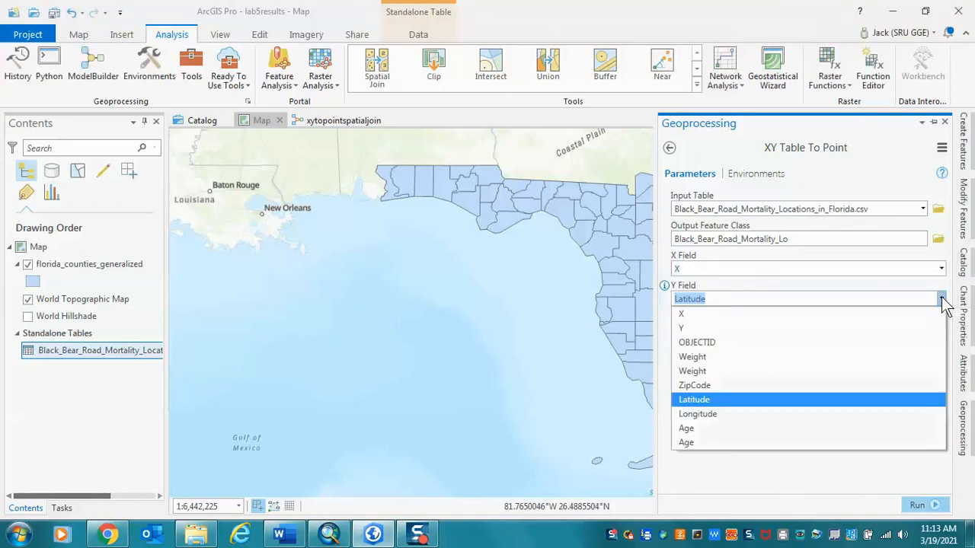
click(865, 326)
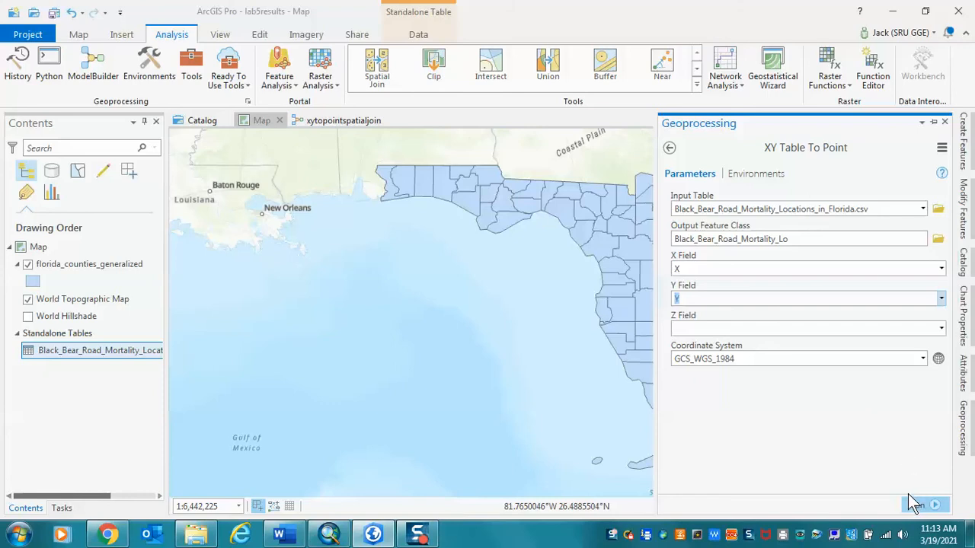
Step: Set the output feature class to blackbeargeographic in Lab5results.gdb inside Desktop > IntroGISLAB5 > Results
click(938, 239)
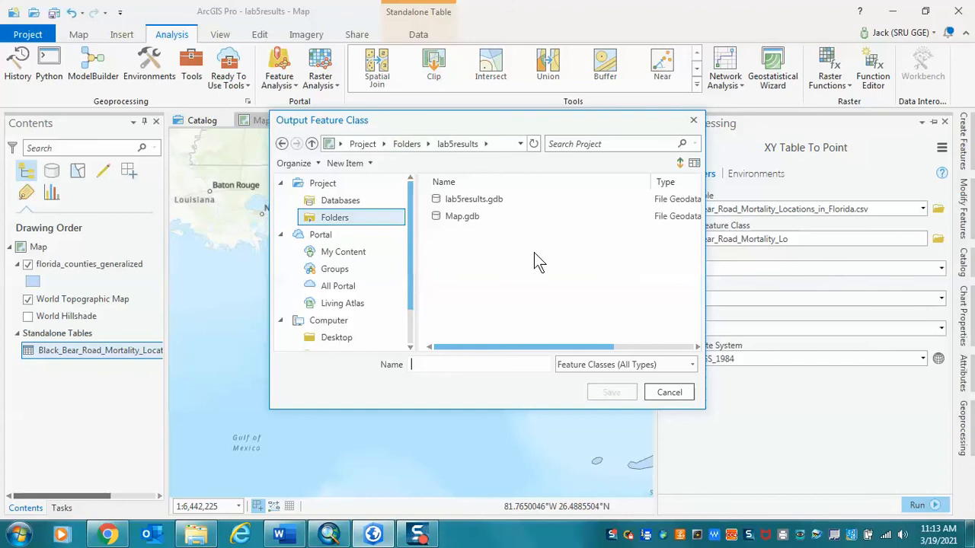
drag(411, 273, 411, 324)
click(332, 296)
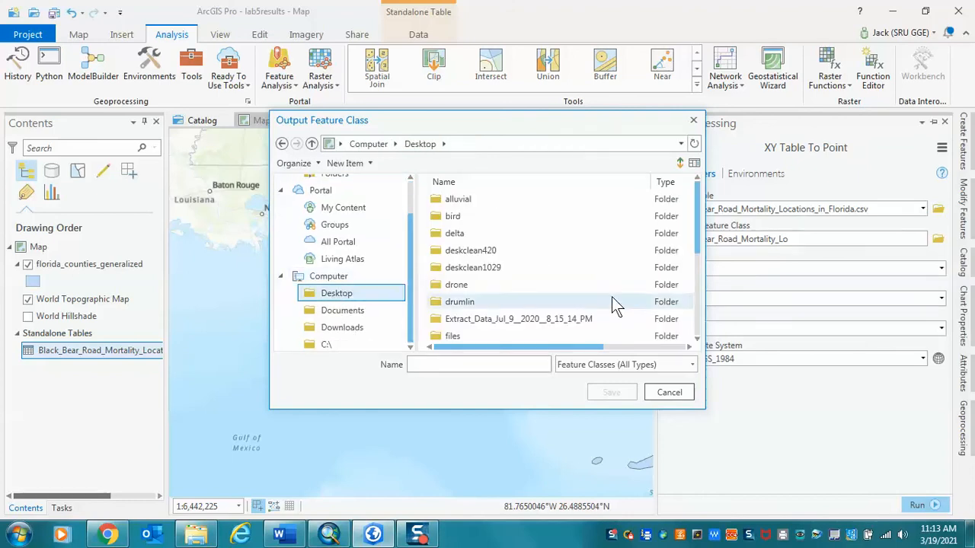
drag(695, 238, 696, 292)
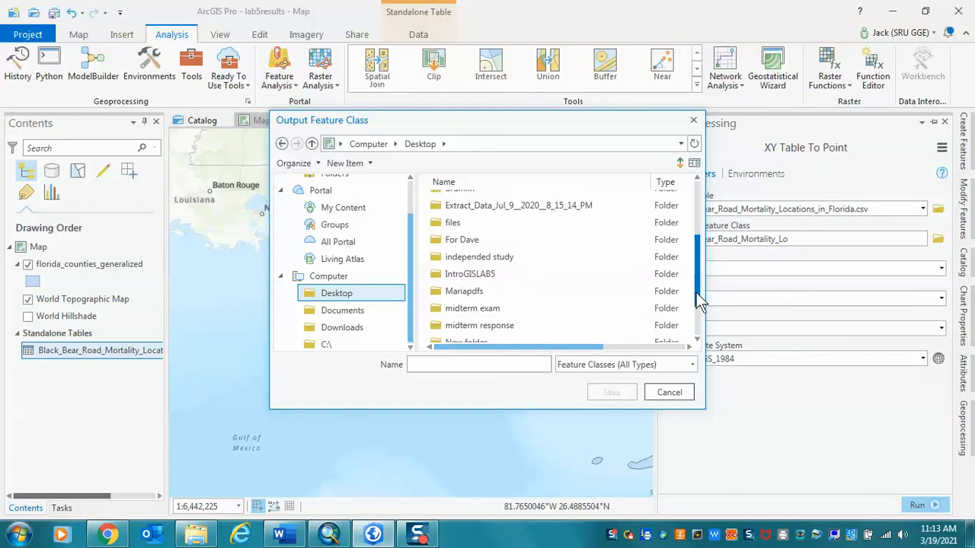
double_click(476, 272)
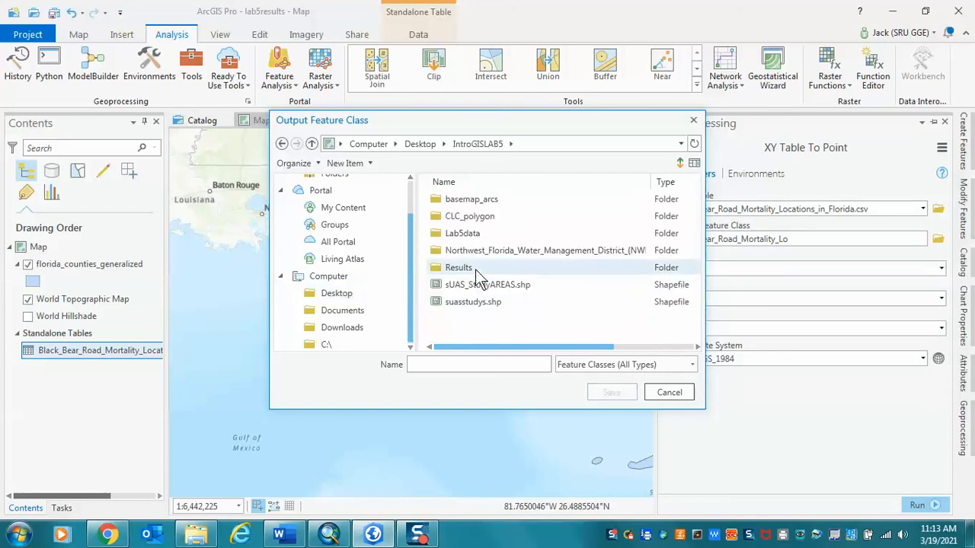
double_click(457, 269)
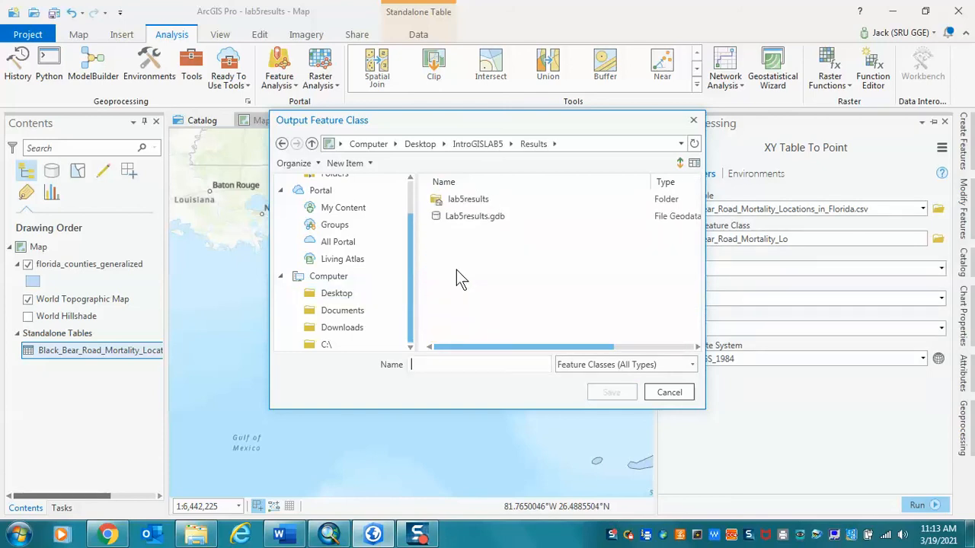
double_click(456, 218)
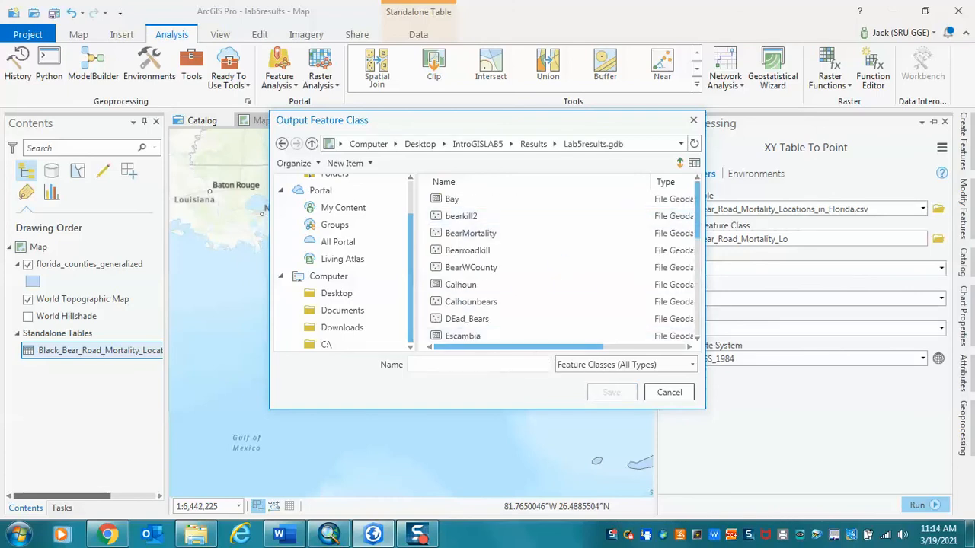
text(blackbeargeographic)
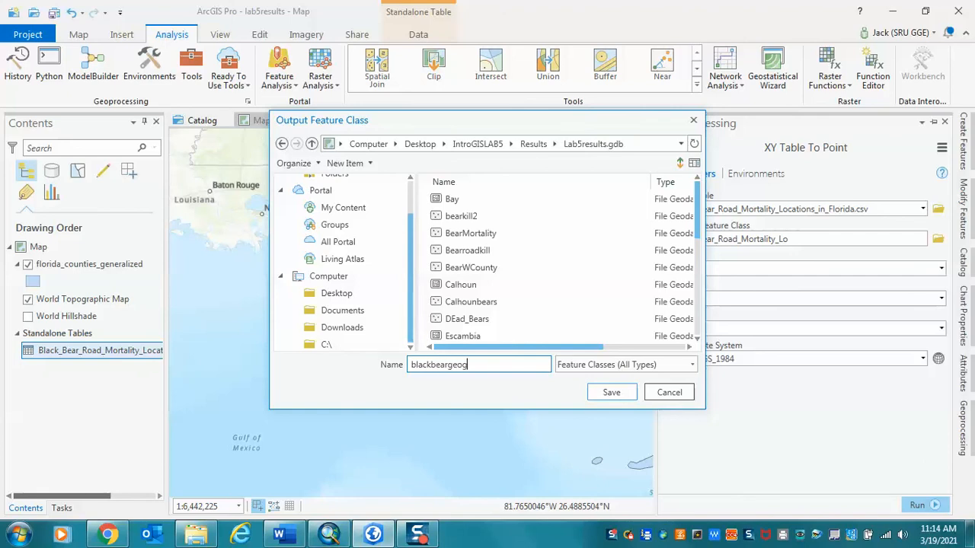
click(609, 396)
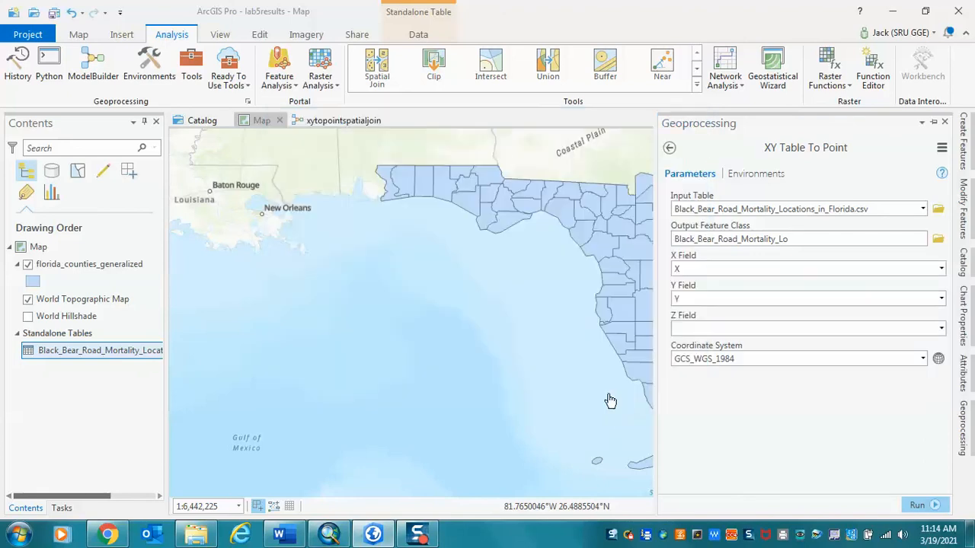
Step: Run XY Table To Point to create the bear point layer, and close the tool pane when it finishes
click(914, 504)
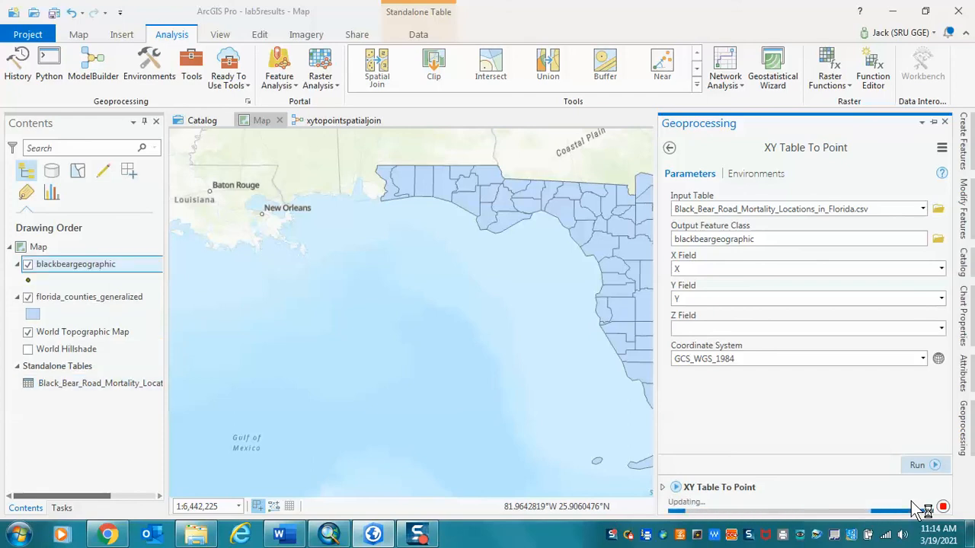
mouse_move(910, 501)
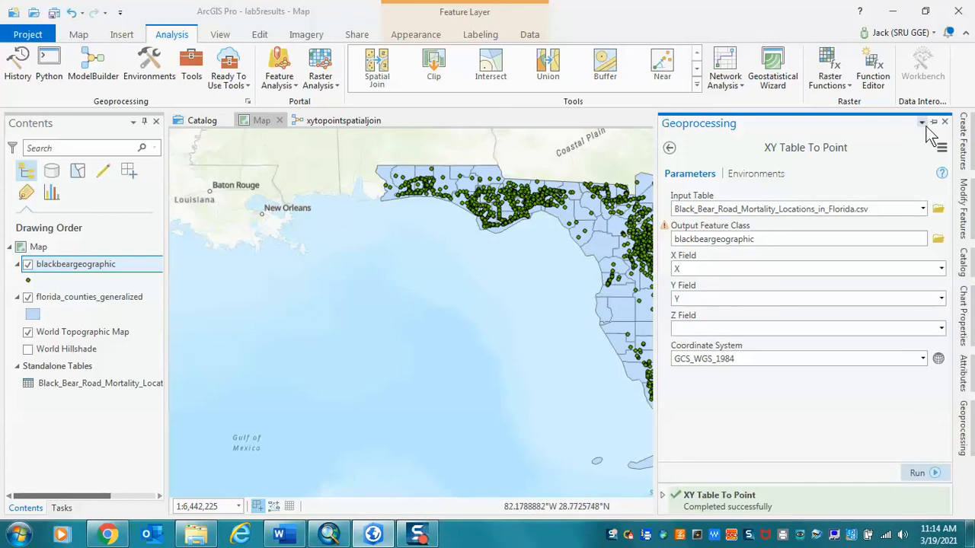
click(944, 122)
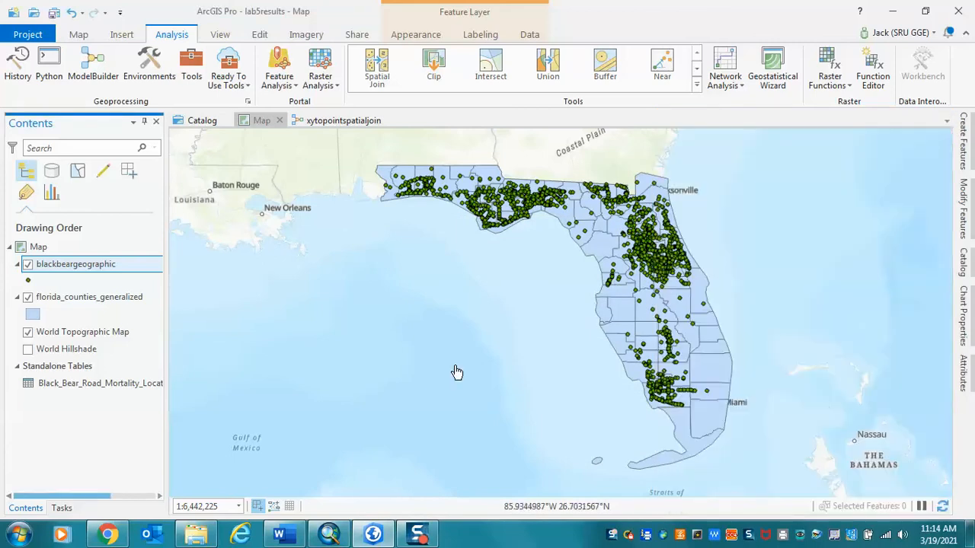
Step: Start exporting the blackbeargeographic features, with the output coordinate system taken from florida_counties_generalized
right_click(103, 272)
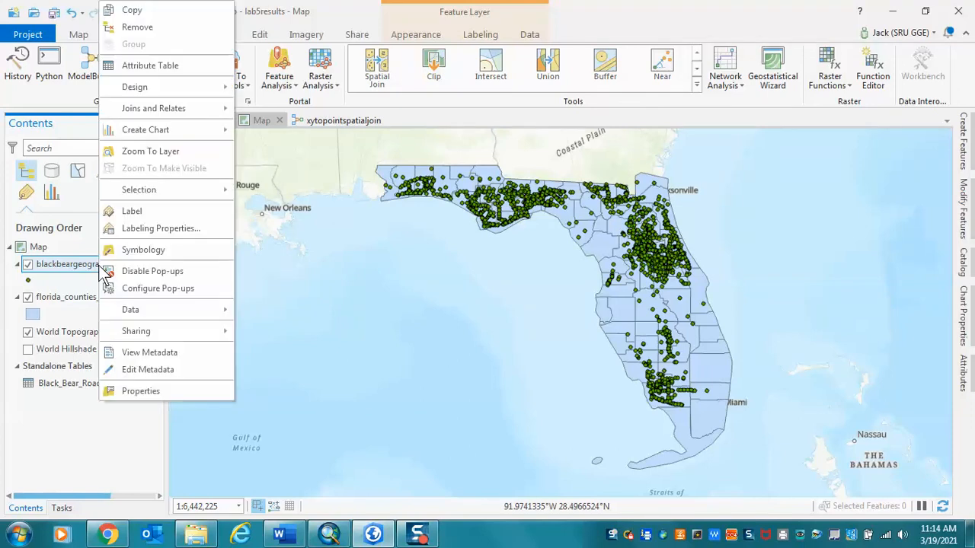
mouse_move(147, 308)
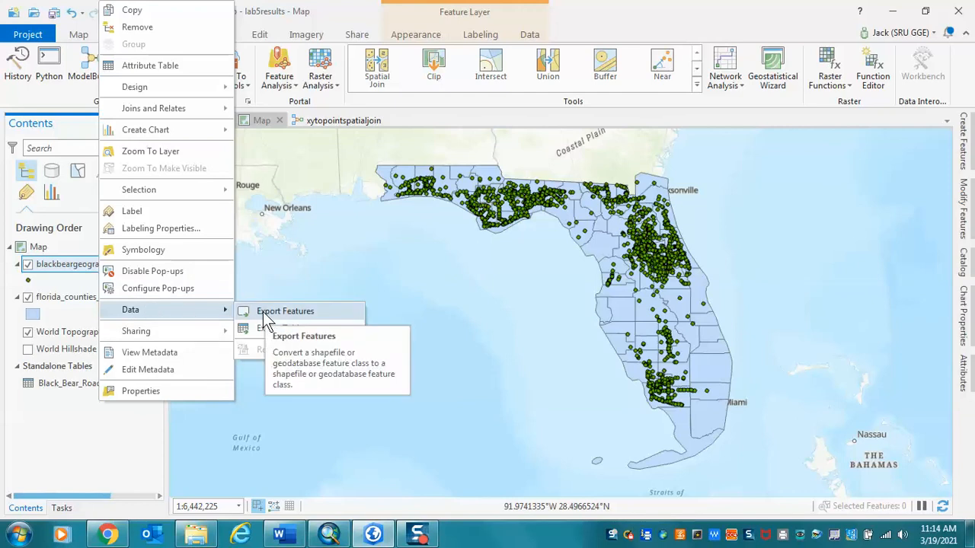
click(284, 312)
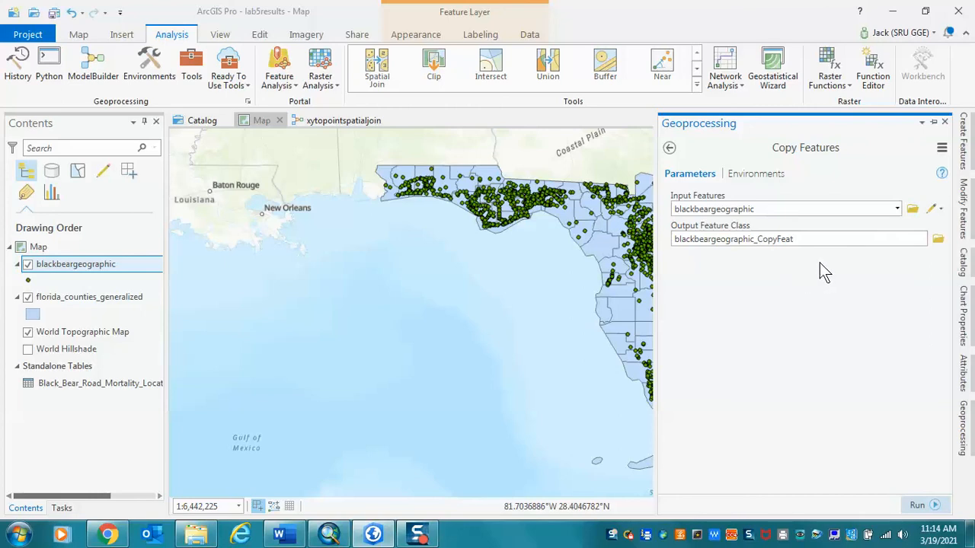
click(757, 177)
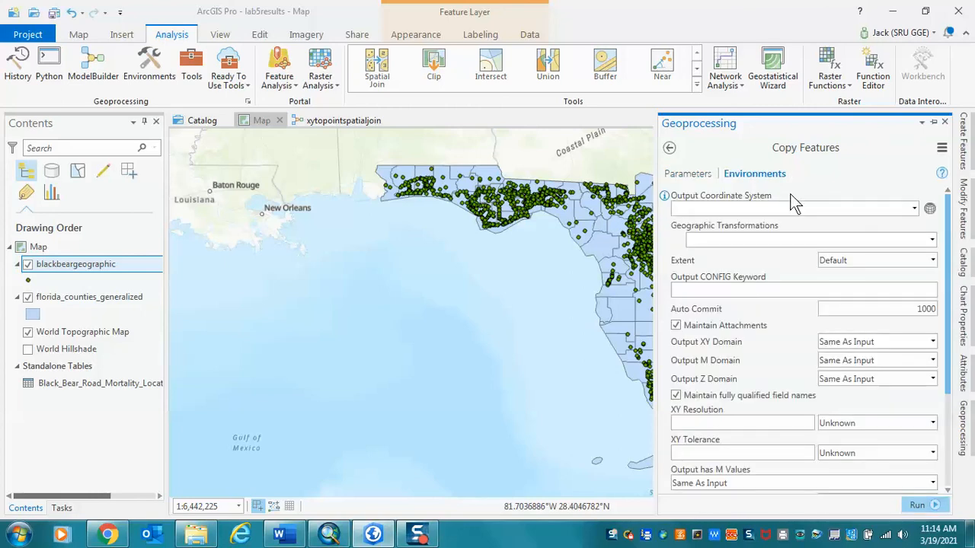
click(915, 210)
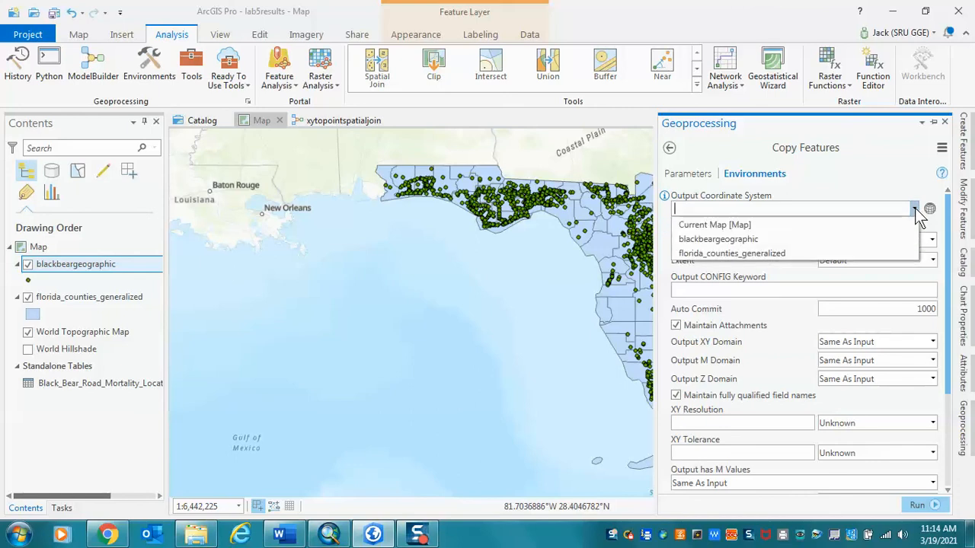
click(805, 253)
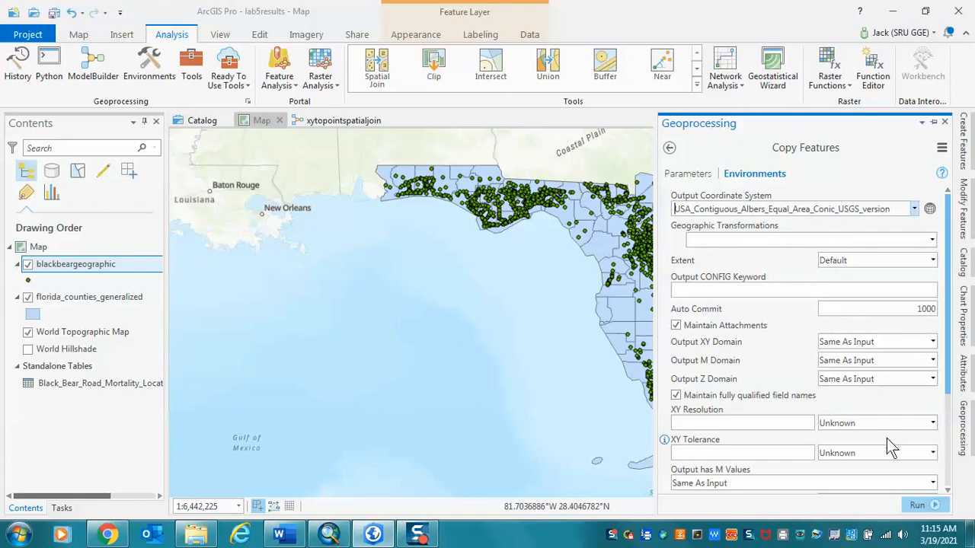
Step: Rename the Copy Features output feature class as blackbearProjected, keeping it in map.gdb
click(696, 177)
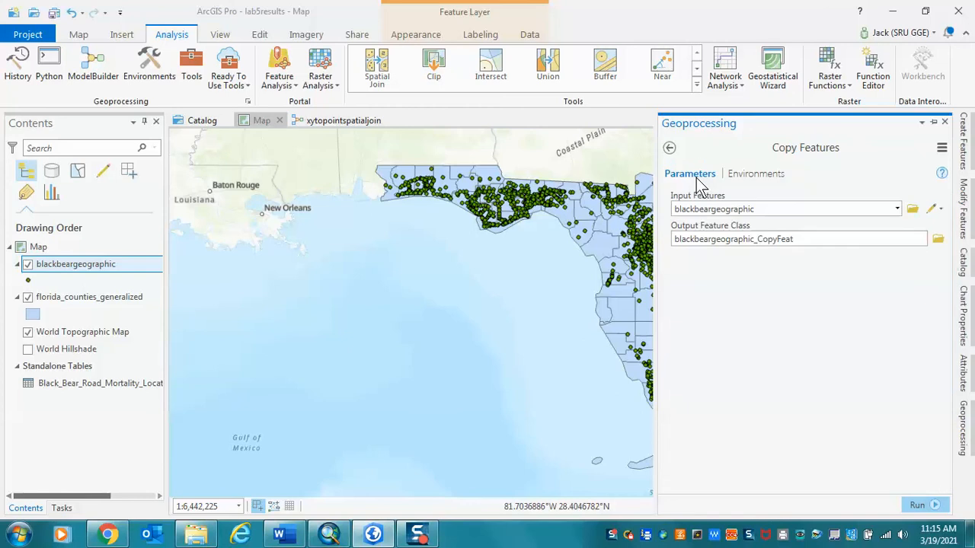
click(759, 241)
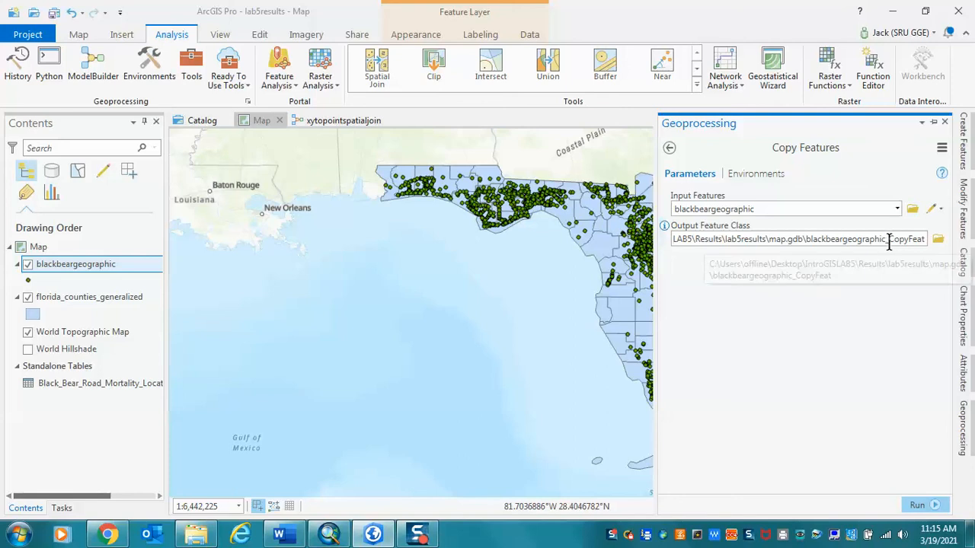
drag(889, 241, 941, 256)
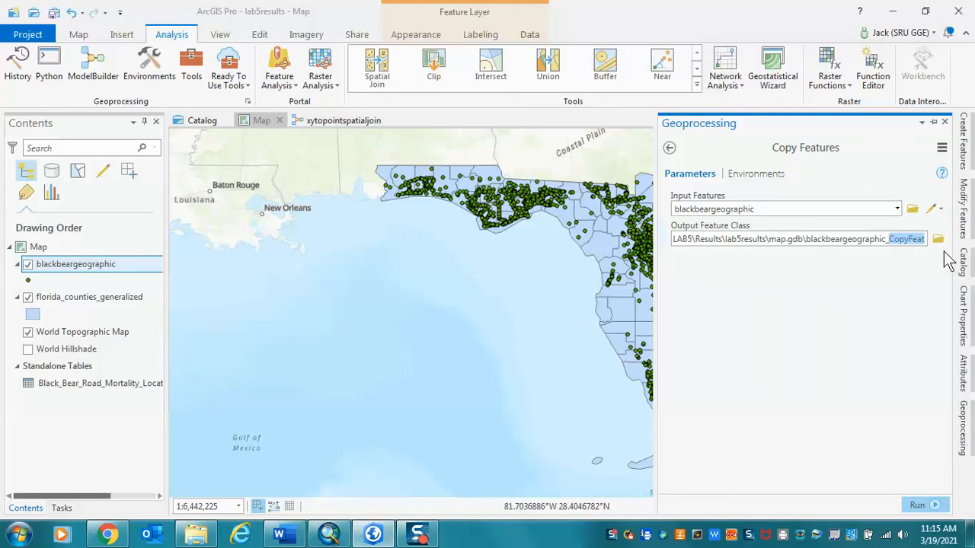
key(BackSpace)
key(BackSpace)
key(BackSpace)
key(BackSpace)
key(BackSpace)
key(BackSpace)
key(BackSpace)
key(BackSpace)
key(BackSpace)
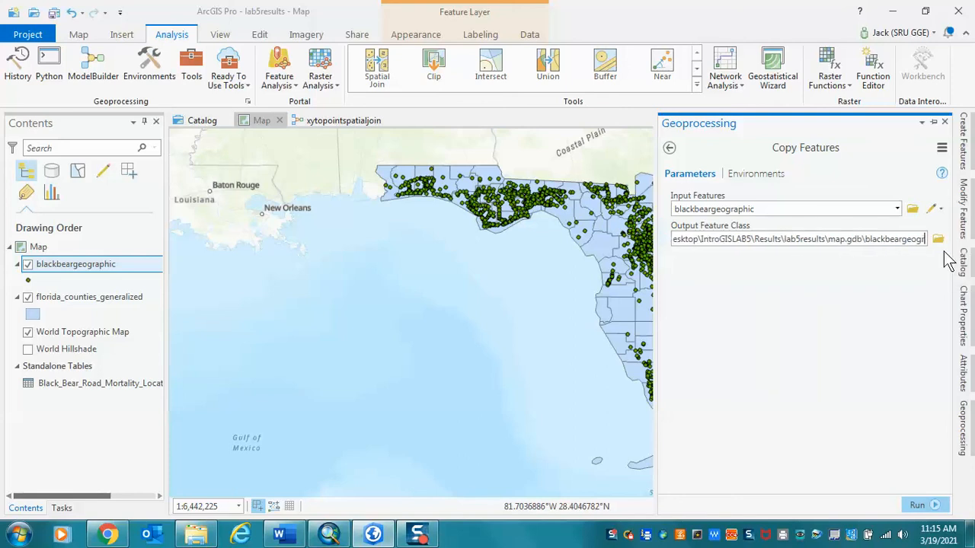
key(BackSpace)
key(BackSpace)
key(BackSpace)
text(P)
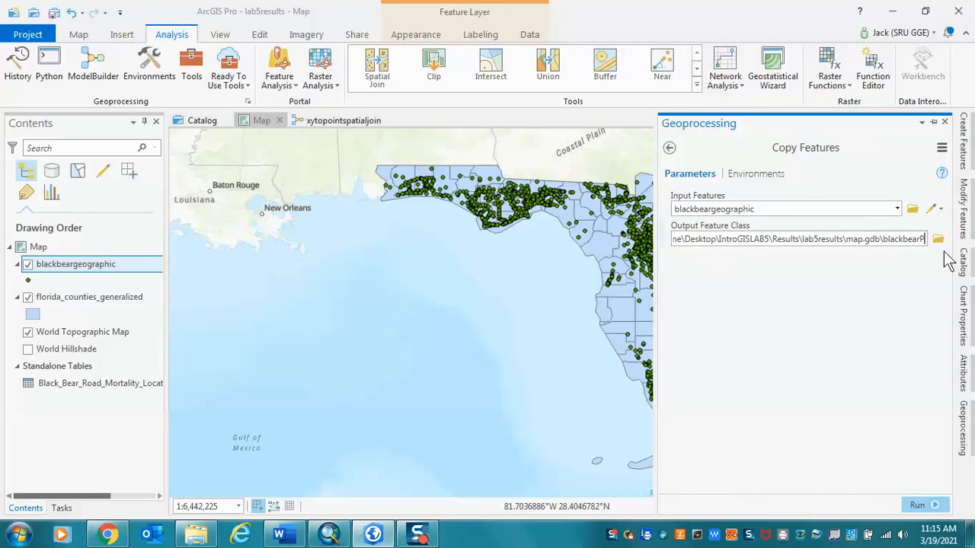
text(rojected)
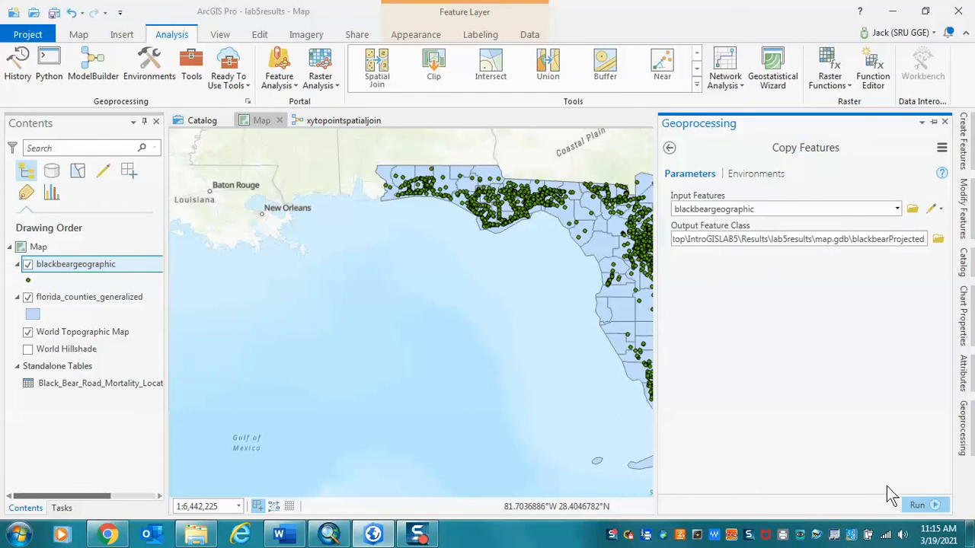
Step: Run Copy Features to export the projected bear points, and dismiss the run details
click(921, 505)
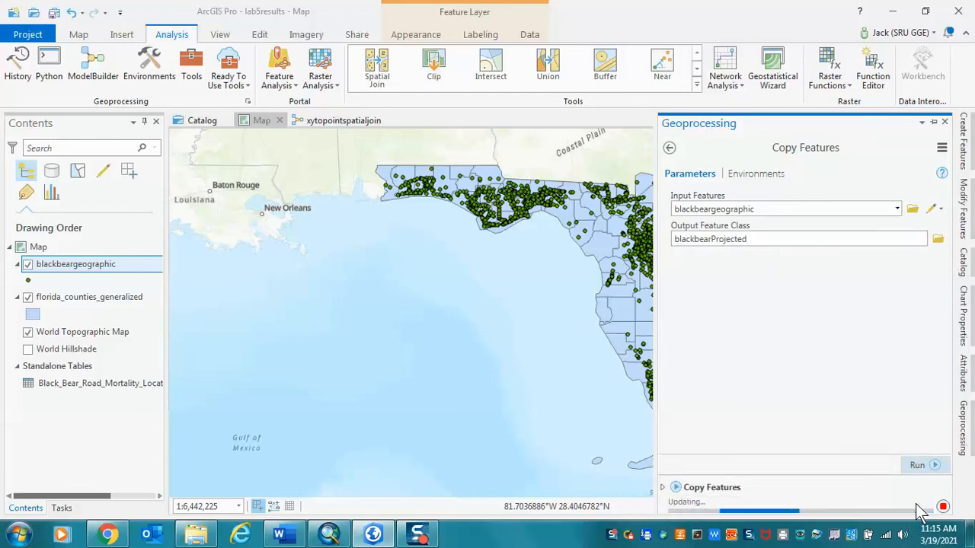
mouse_move(921, 510)
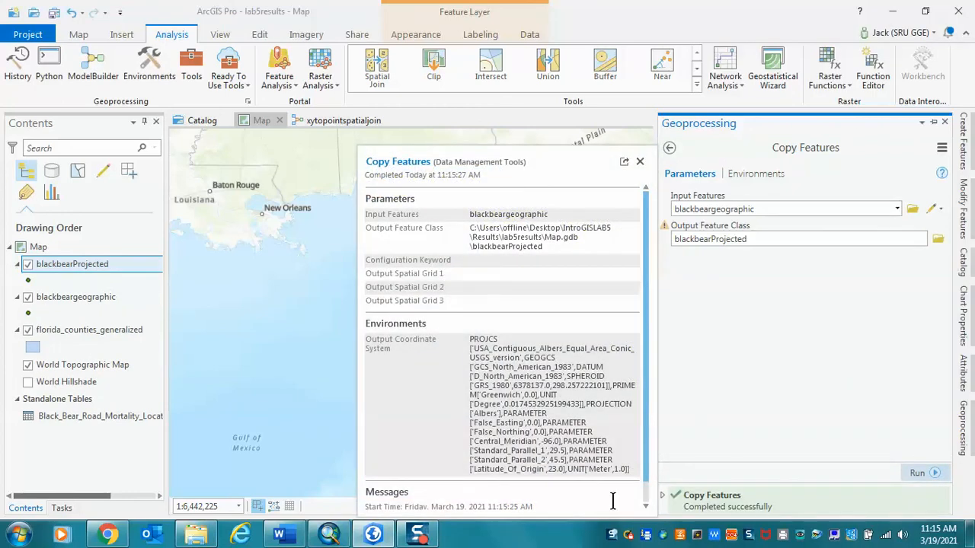
click(639, 161)
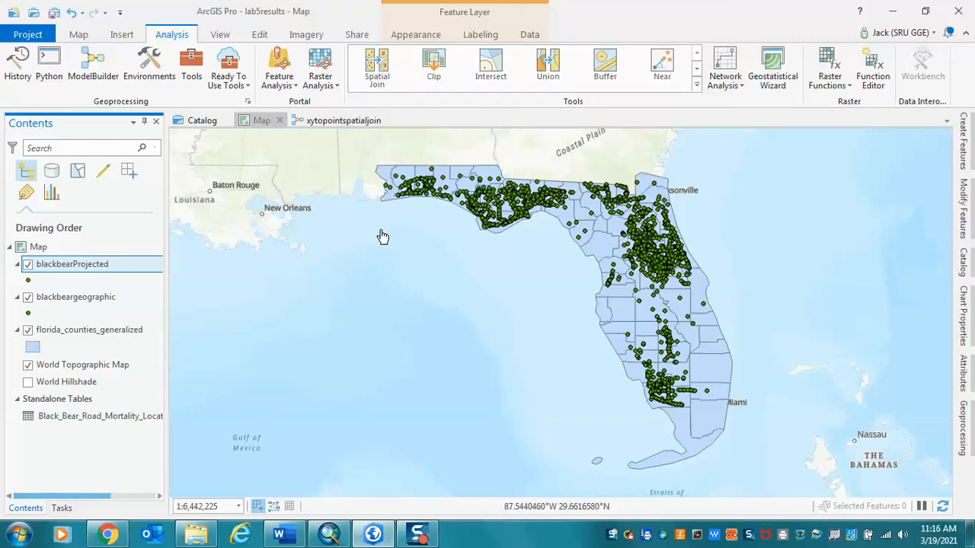
Step: Set up a Spatial Join with blackbearProjected as the target features and florida_counties_generalized as the join features
click(379, 79)
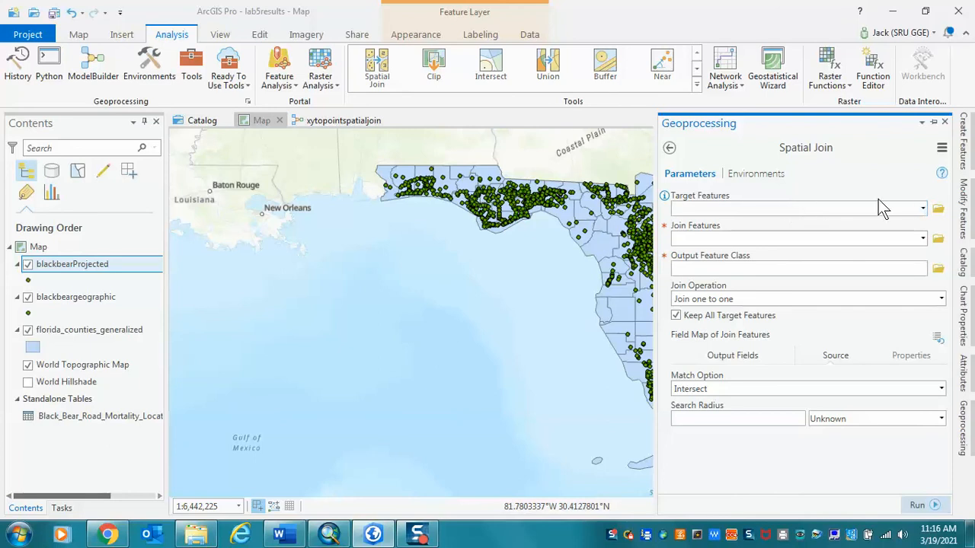
click(923, 210)
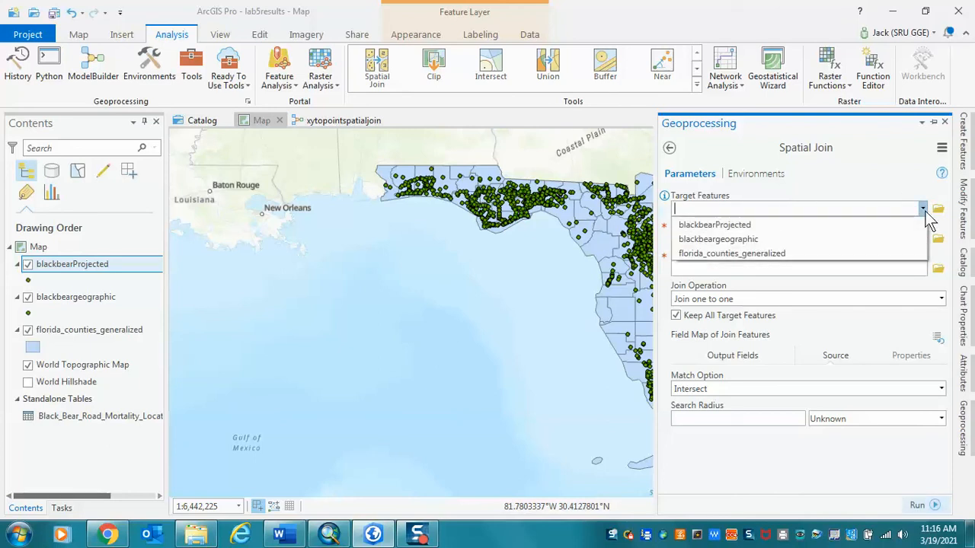
click(829, 223)
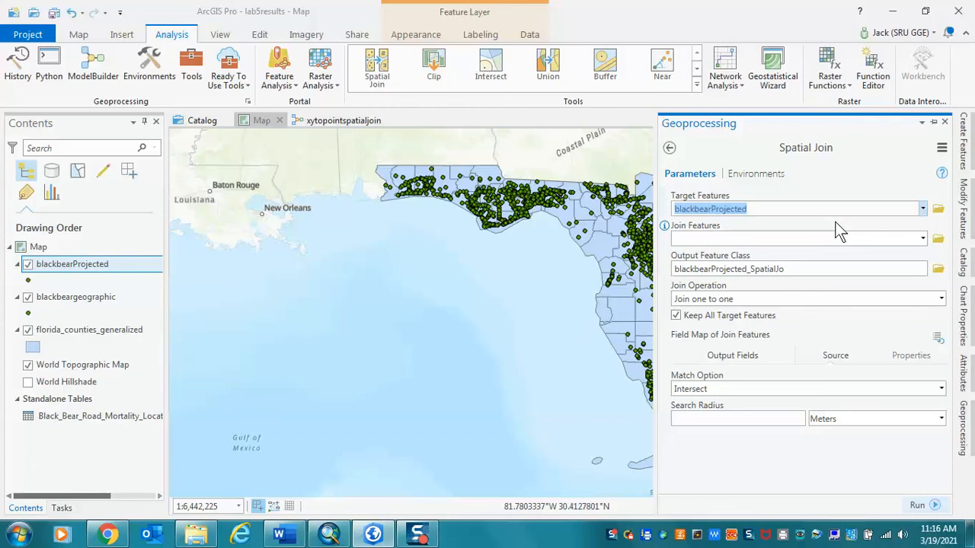
click(923, 239)
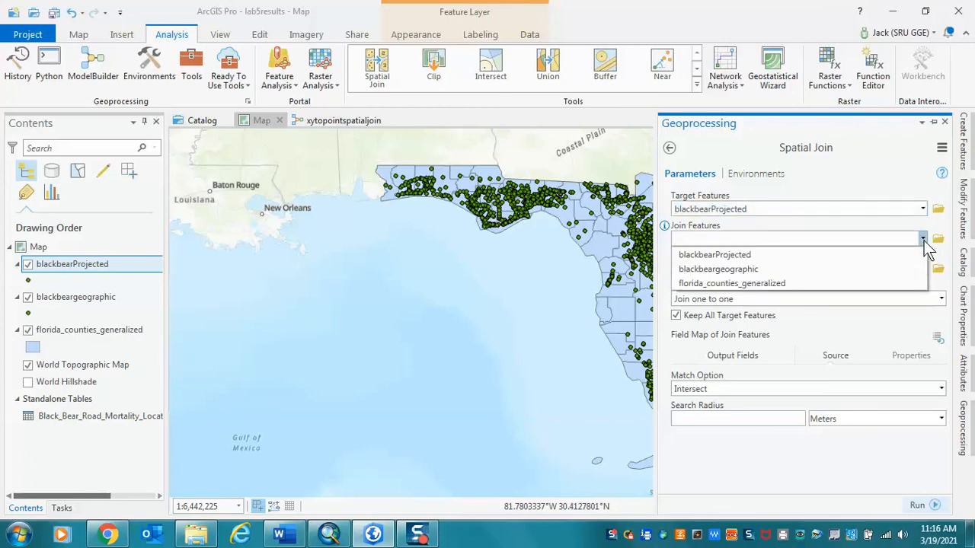
click(822, 284)
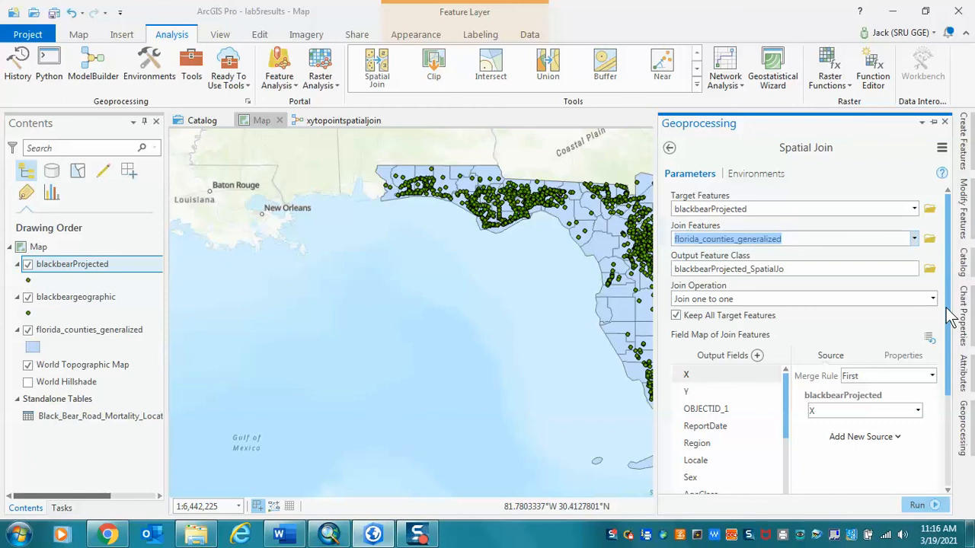
Step: Remove the URLx, GlobalID, Shape_Length and Shape_Area fields from the join's output field map
drag(950, 316, 947, 383)
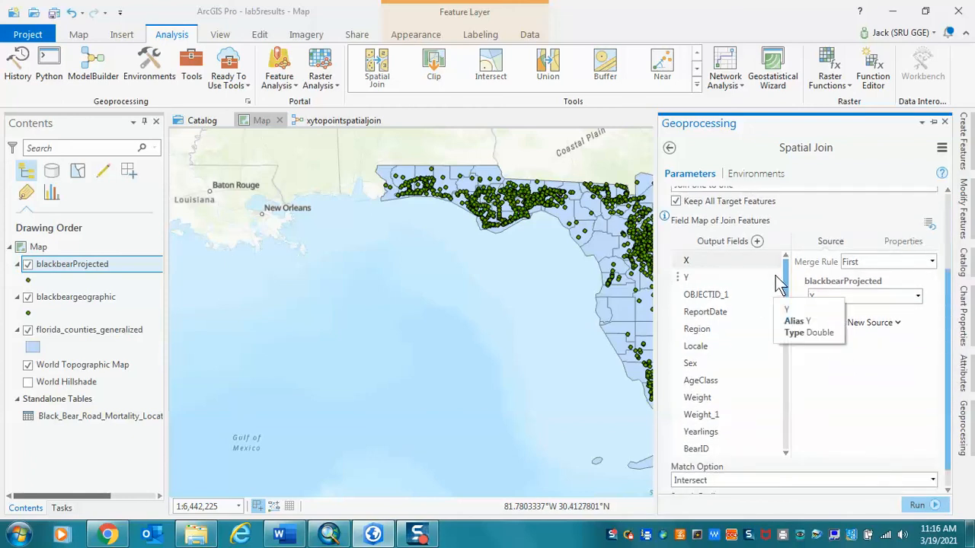
drag(783, 294, 779, 424)
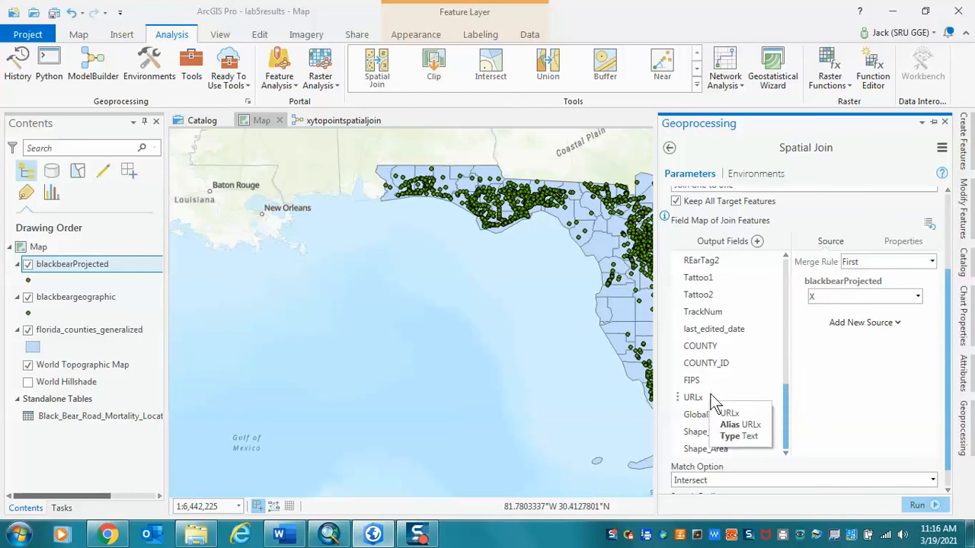
click(712, 401)
click(773, 398)
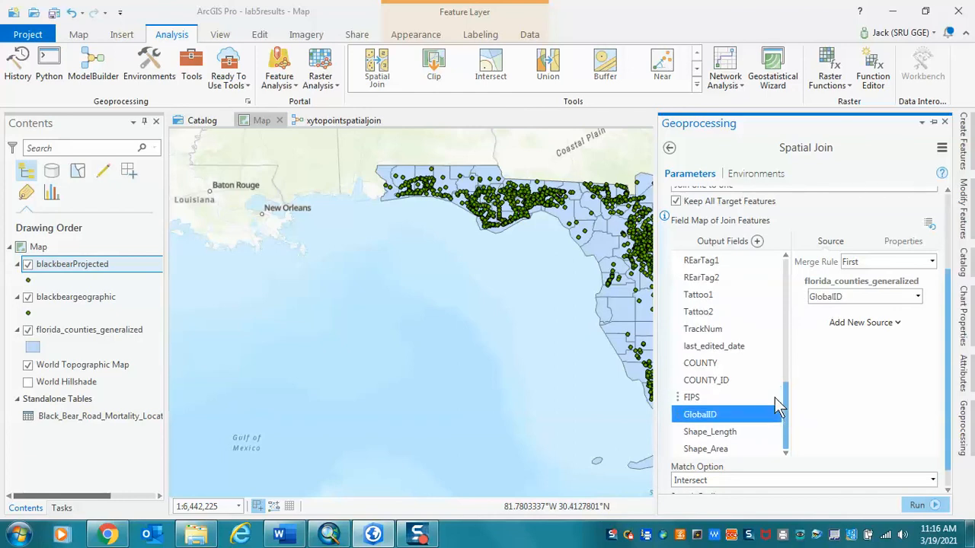
click(772, 415)
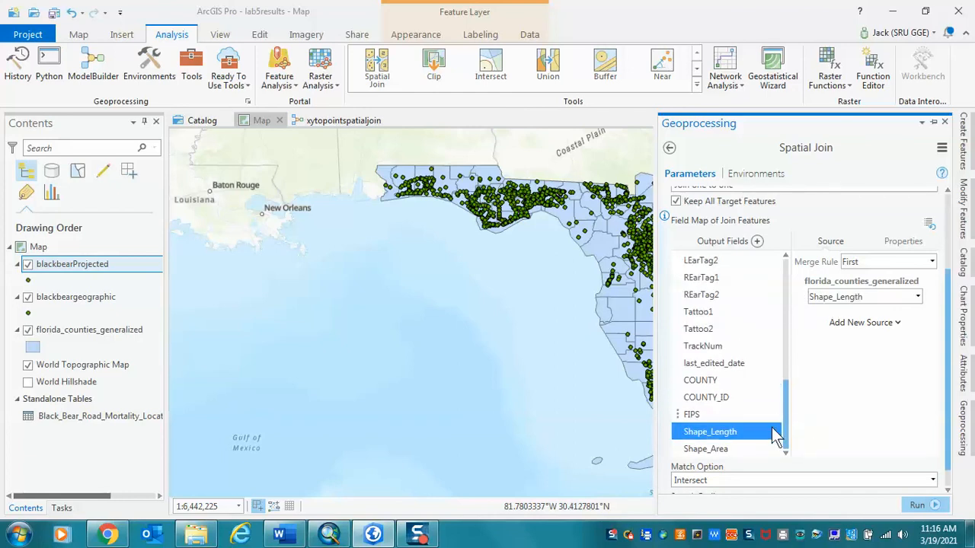
click(773, 432)
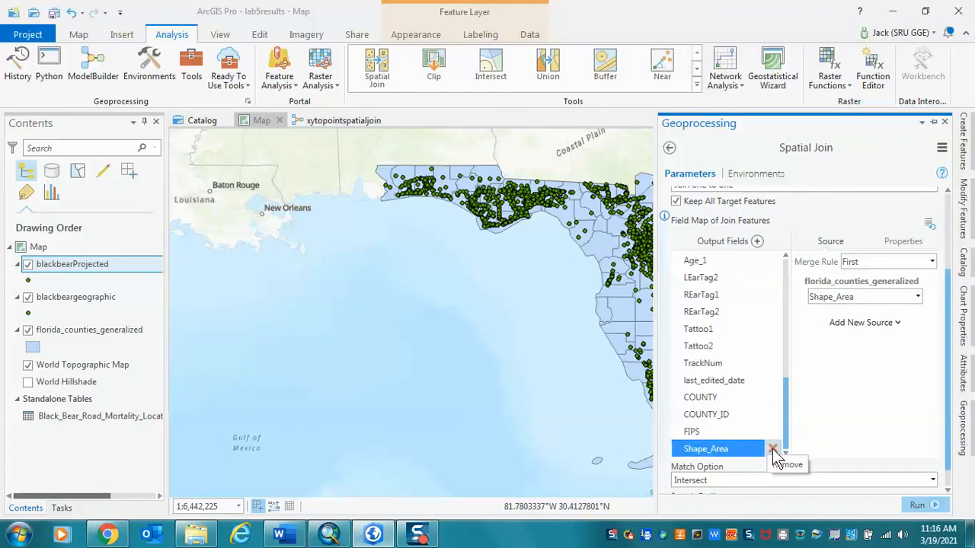
click(772, 450)
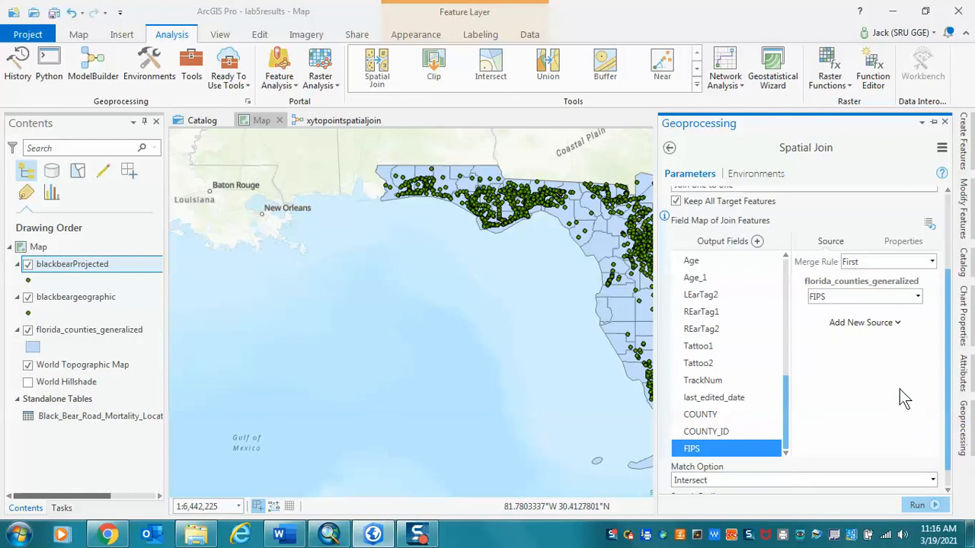
Step: Rename the Spatial Join output feature class as blackbearPrcounties, keeping it in map.gdb
drag(948, 339, 944, 255)
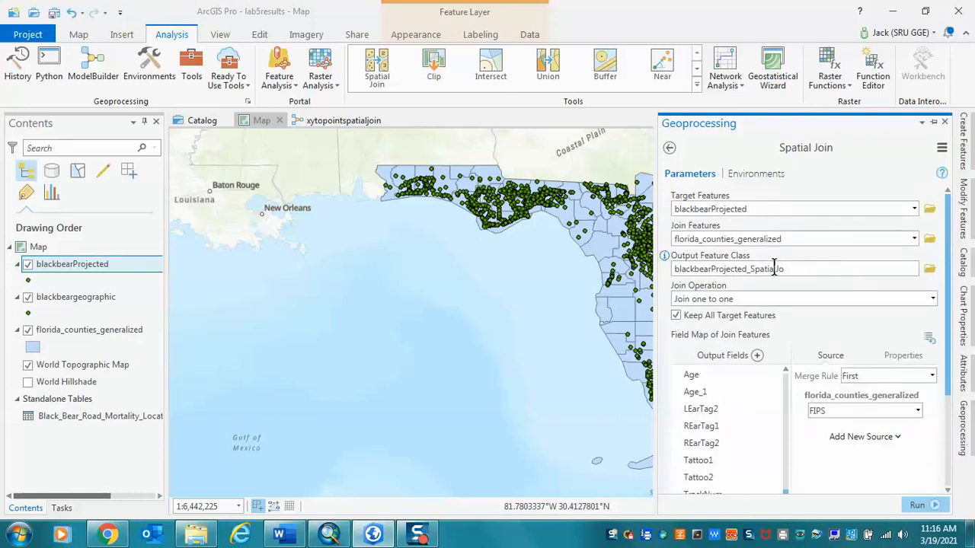
click(747, 270)
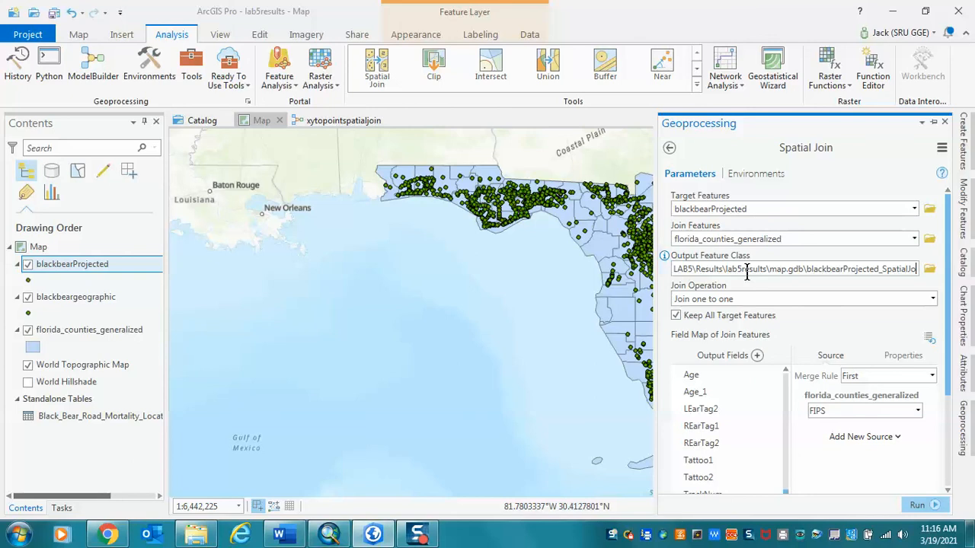
key(BackSpace)
key(BackSpace)
key(BackSpace)
key(BackSpace)
key(BackSpace)
key(BackSpace)
key(BackSpace)
key(BackSpace)
key(BackSpace)
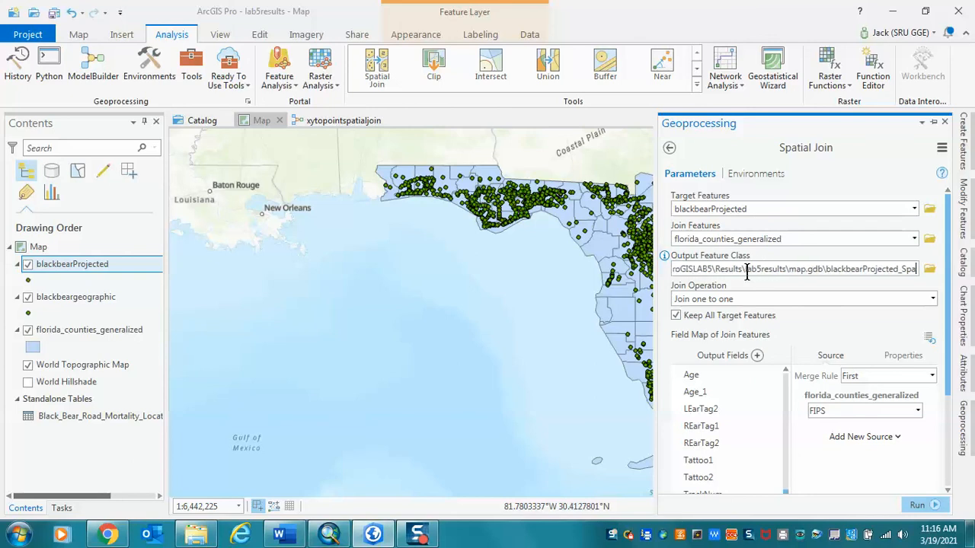
key(BackSpace)
key(BackSpace)
key(BackSpace)
key(BackSpace)
key(BackSpace)
key(BackSpace)
key(BackSpace)
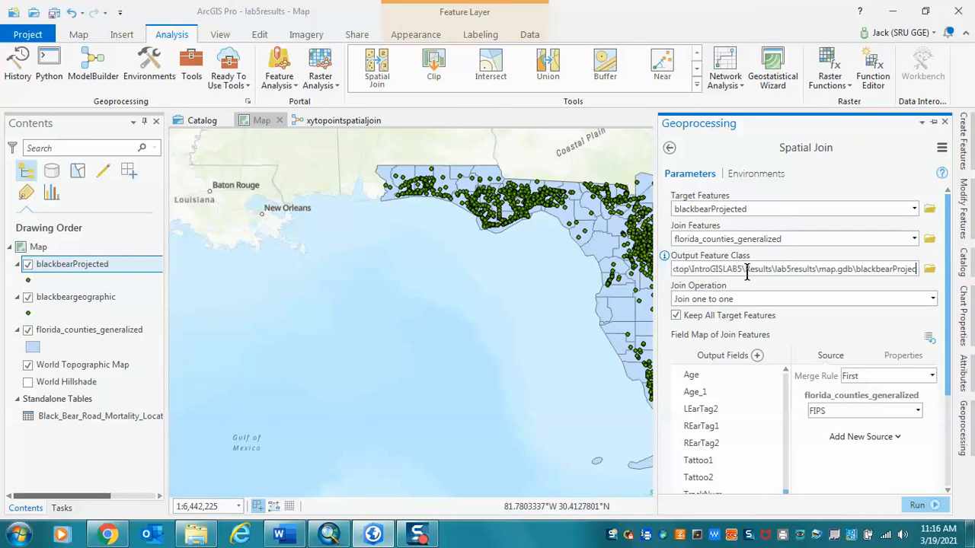
key(BackSpace)
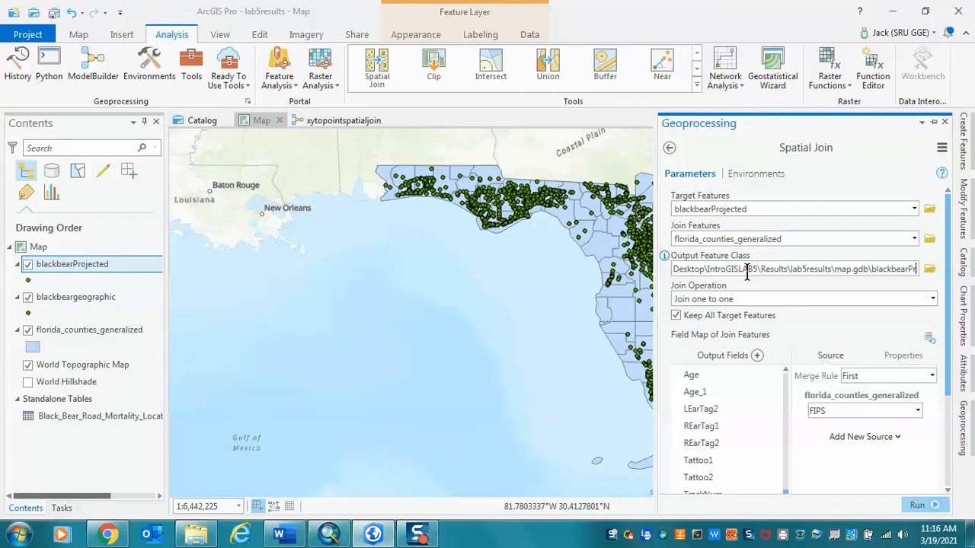
text(counties)
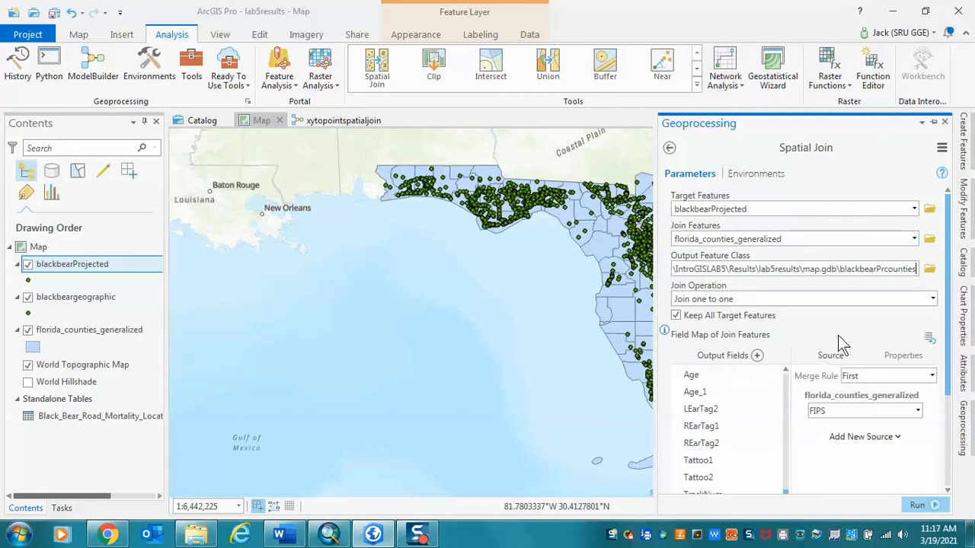
Step: Run the Spatial Join to create the joined bear layer, and close the tool pane when it finishes
click(920, 507)
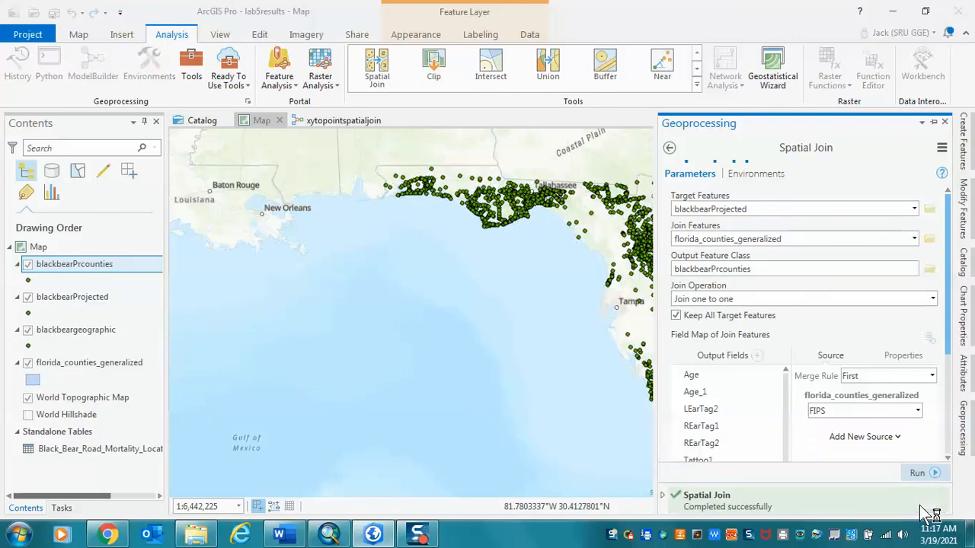
mouse_move(920, 506)
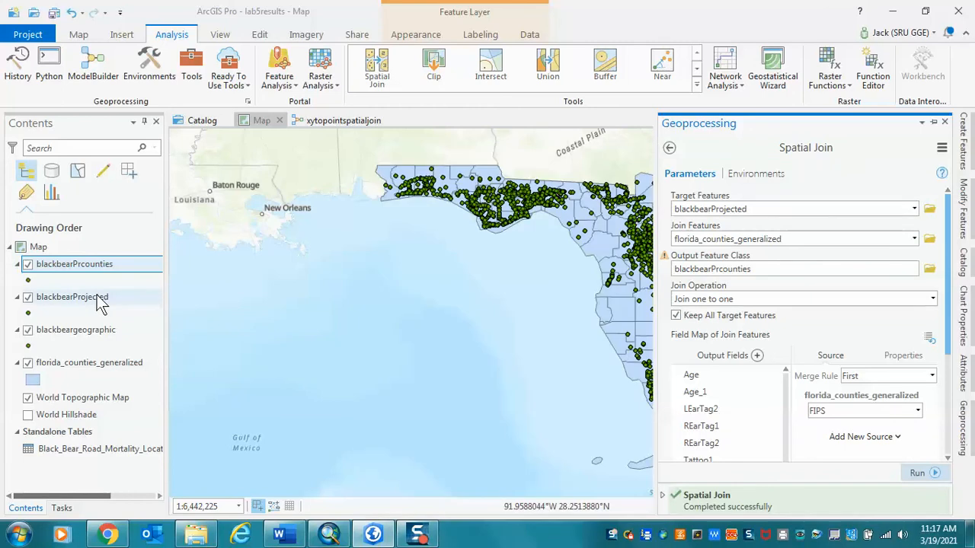
click(944, 123)
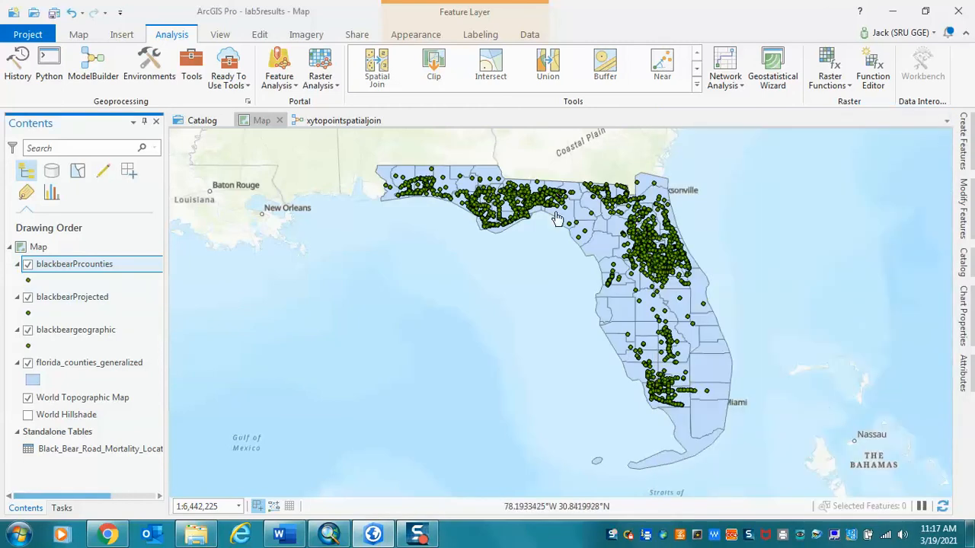
Step: Remove the blackbearProjected and blackbeargeographic layers from the map
right_click(102, 300)
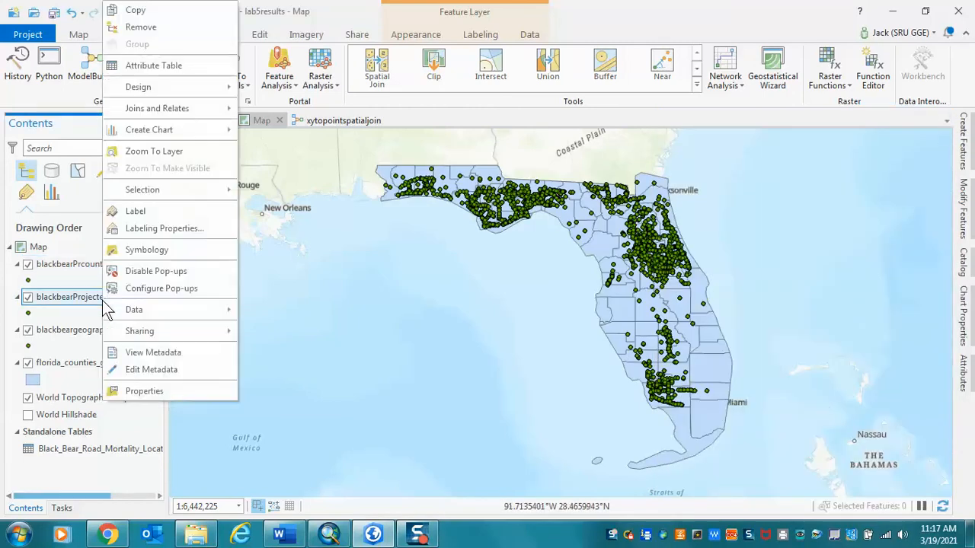
click(156, 34)
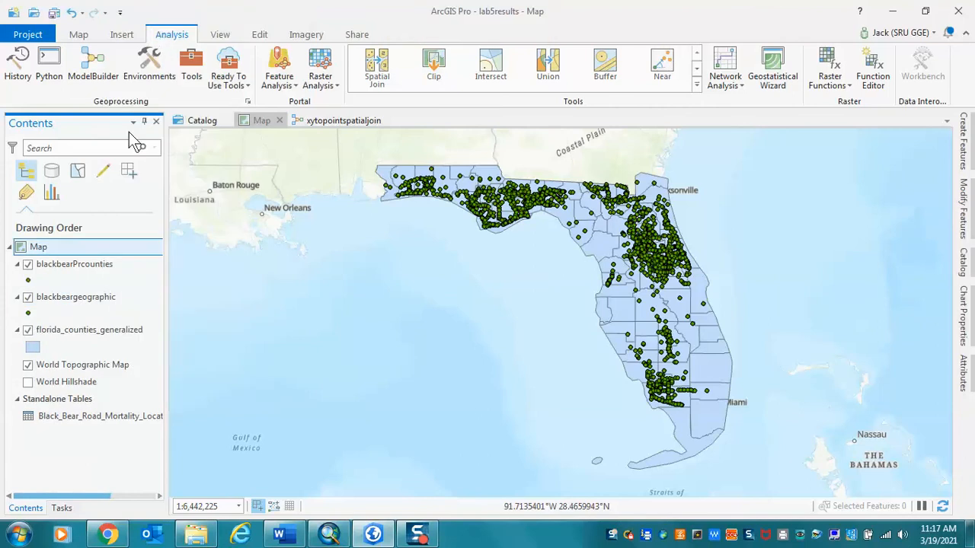
right_click(105, 304)
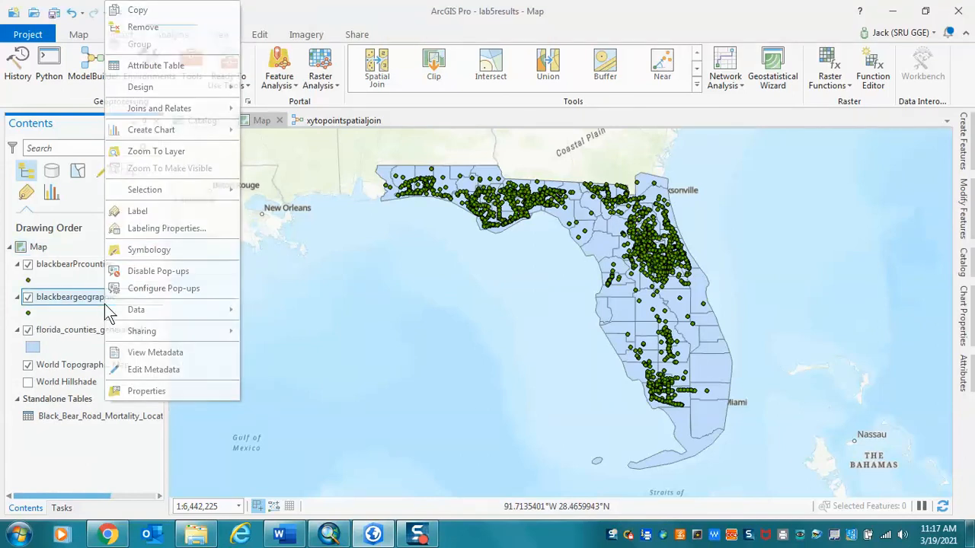
click(156, 34)
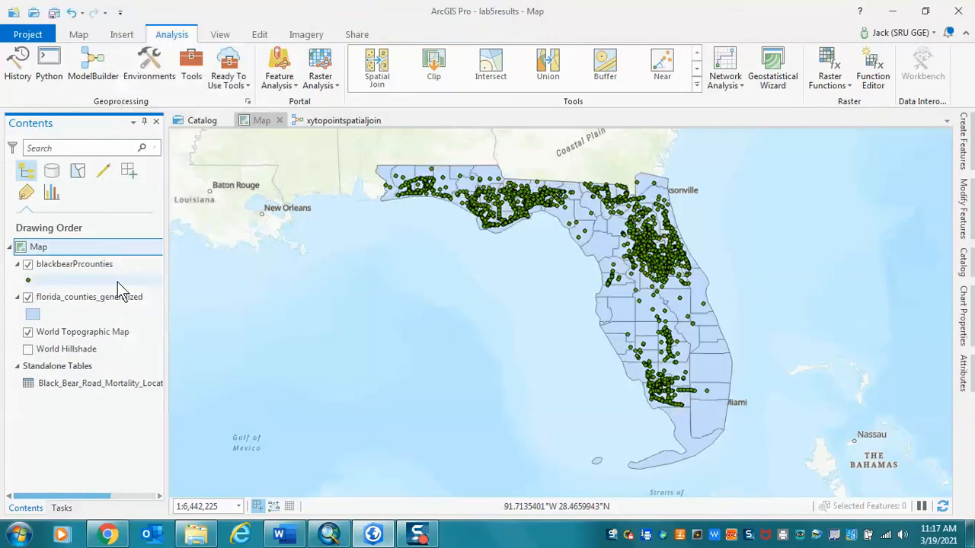
Step: Open the attribute table of blackbearPrcounties and examine the county fields joined to the bear records
click(65, 266)
right_click(66, 269)
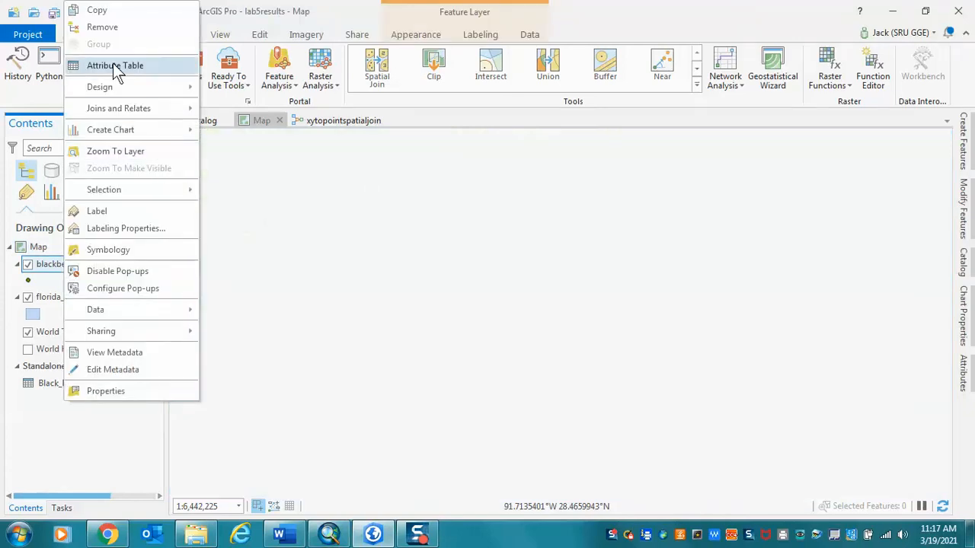
click(114, 66)
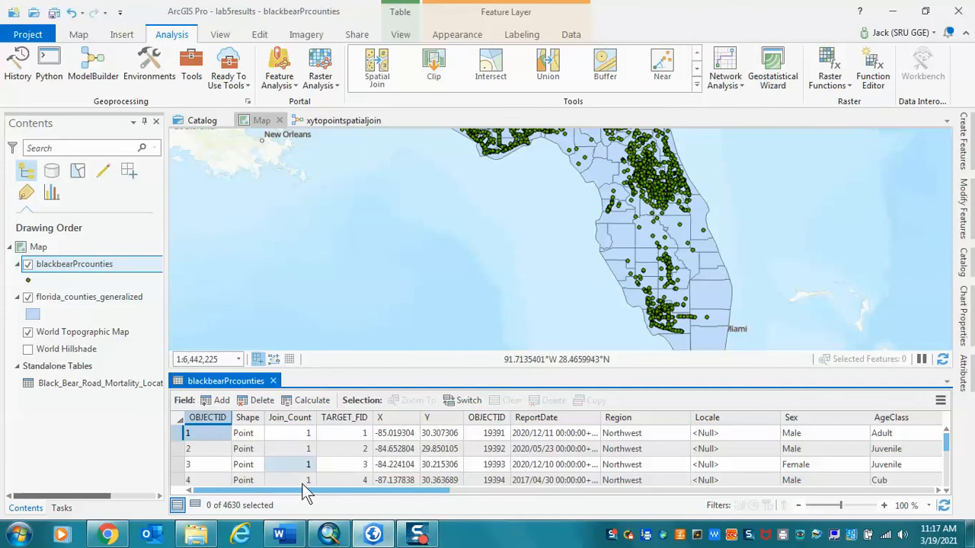
drag(315, 490, 872, 499)
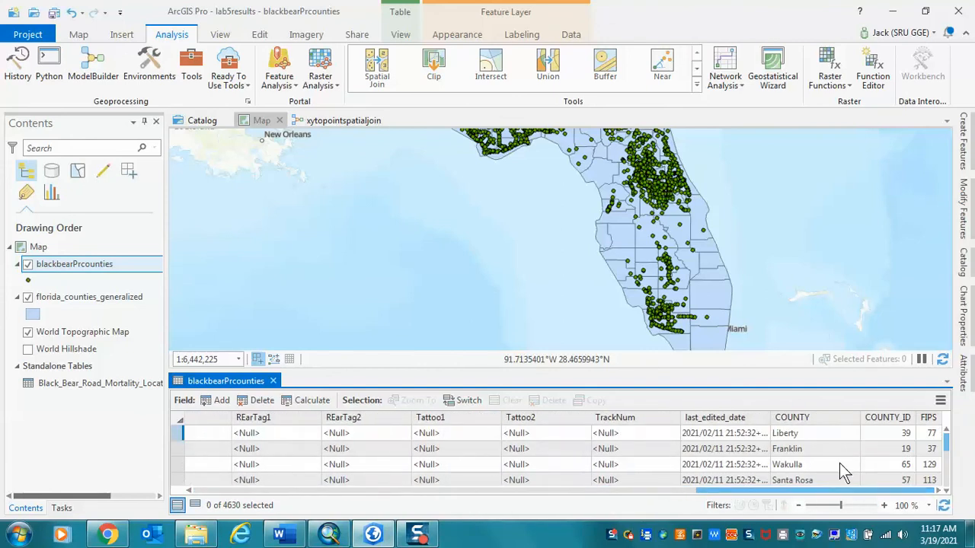